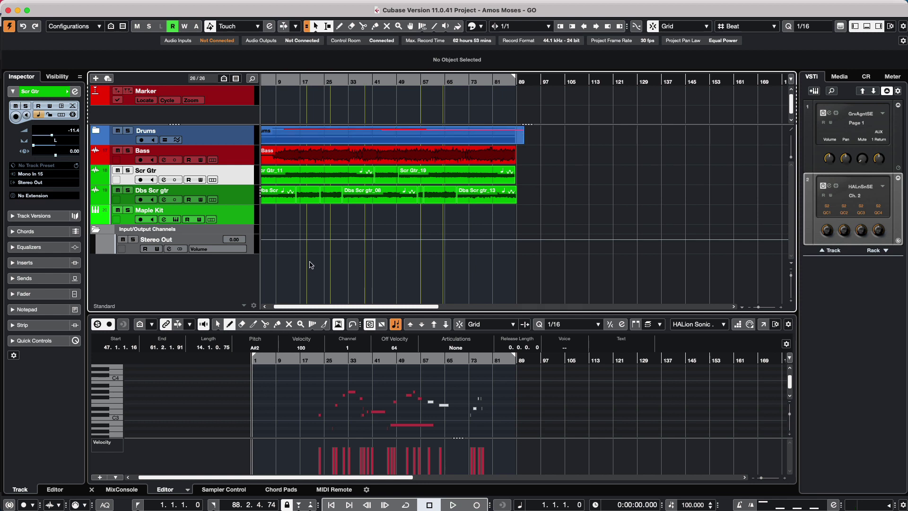
Step: Expand the Drums folder track and scroll through its child tracks, then back to the top
{"action": "left_click", "coordinate": [95, 131]}
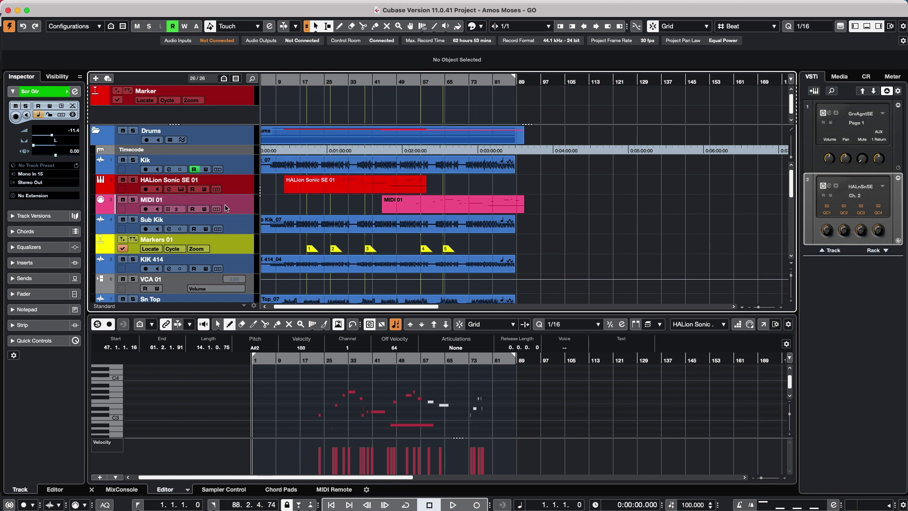
{"action": "scroll", "coordinate": [226, 208], "scroll_direction": "down", "scroll_amount": 3}
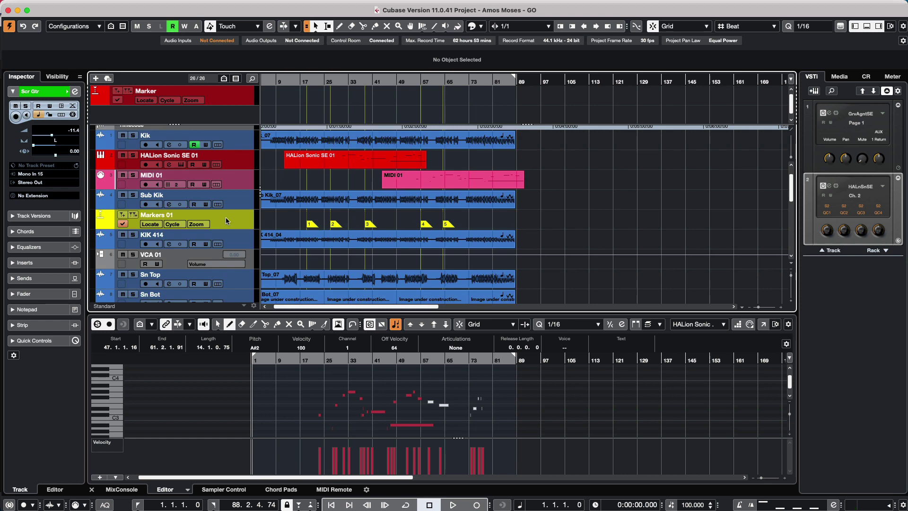
{"action": "scroll", "coordinate": [226, 221], "scroll_direction": "down", "scroll_amount": 3}
{"action": "scroll", "coordinate": [226, 220], "scroll_direction": "down", "scroll_amount": 4}
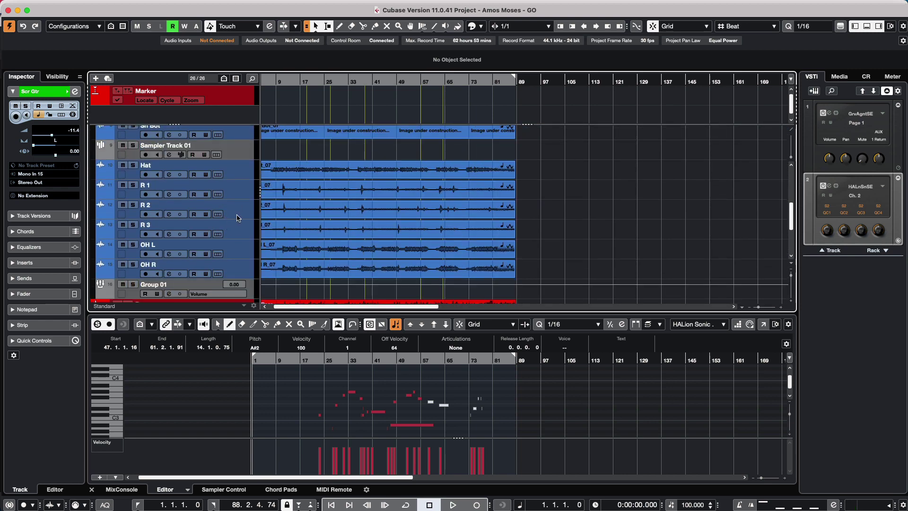
{"action": "scroll", "coordinate": [397, 244], "scroll_direction": "up", "scroll_amount": 10}
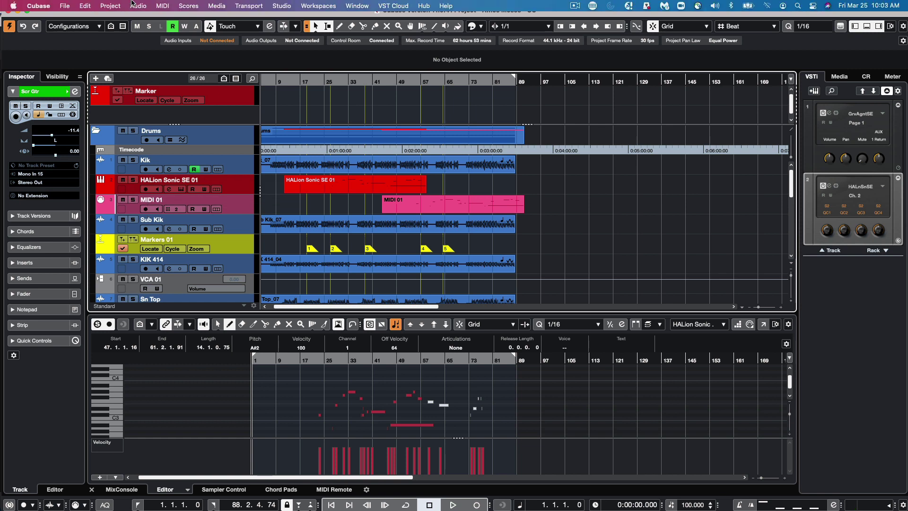
Step: Open the Project Logical Editor setup from the Project menu and move its window aside
{"action": "left_click", "coordinate": [117, 6]}
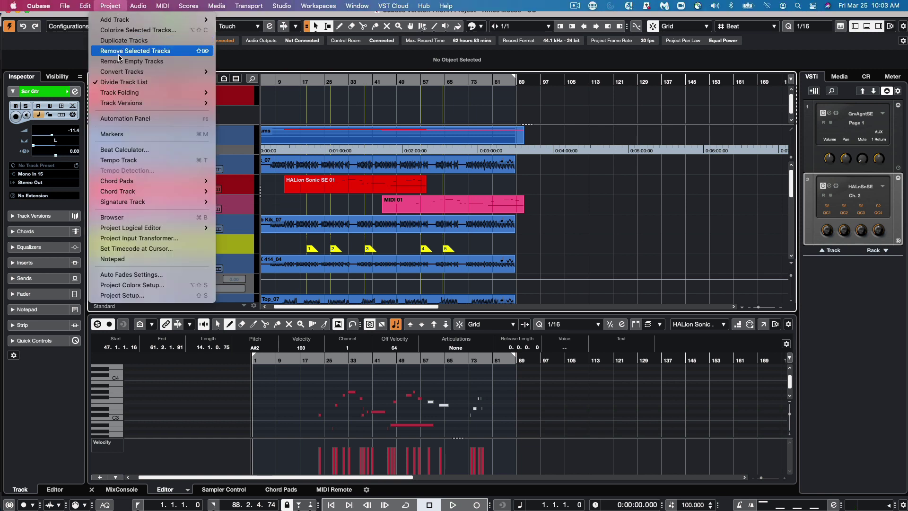
{"action": "mouse_move", "coordinate": [137, 231]}
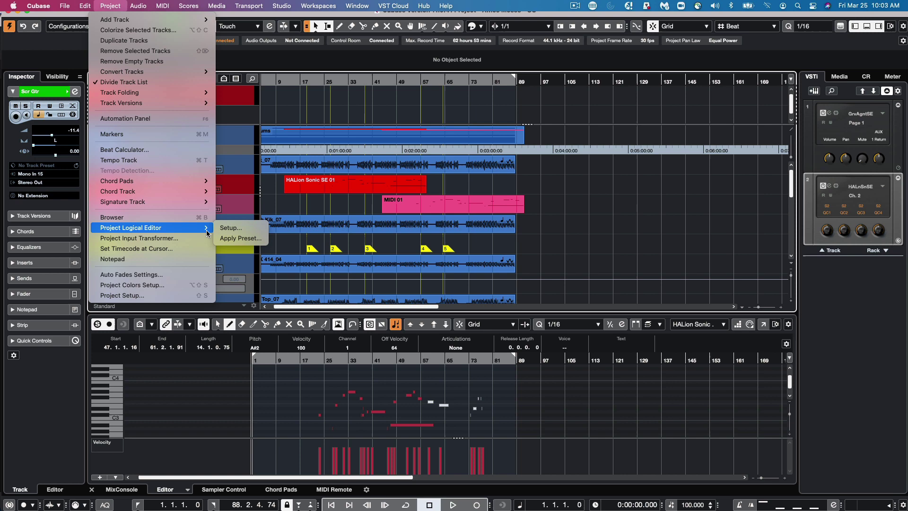
{"action": "left_click", "coordinate": [228, 229]}
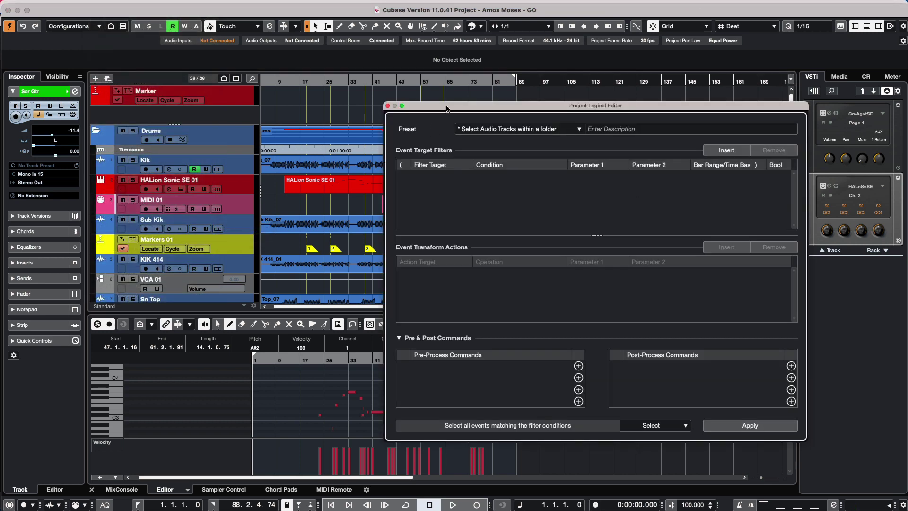
{"action": "left_click_drag", "start_coordinate": [448, 106], "coordinate": [349, 85]}
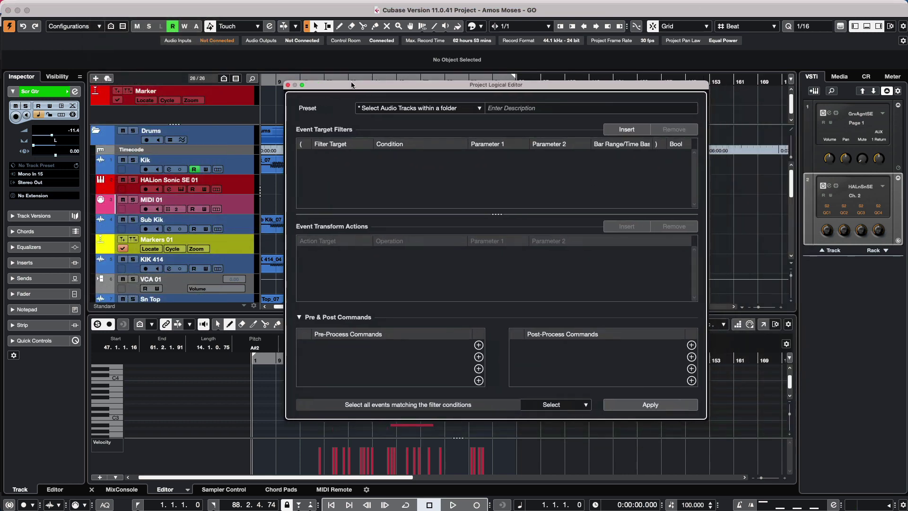
Step: Add Folding: Toggle Selected Track as a pre-process command, keeping the function on Select
{"action": "left_click", "coordinate": [479, 344]}
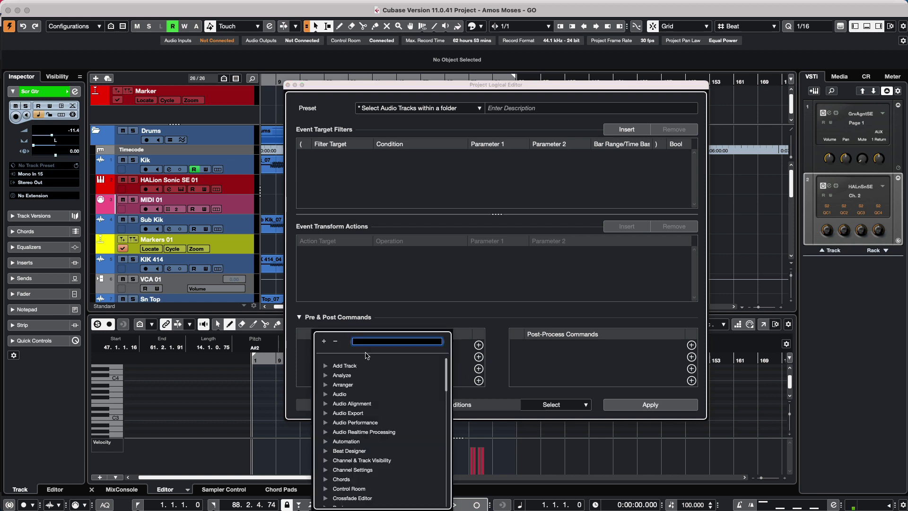
{"action": "type", "text": "to"}
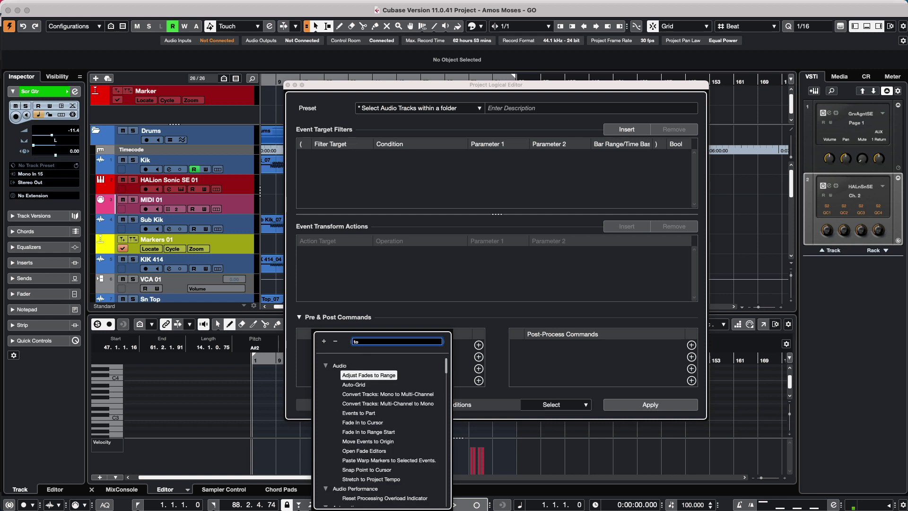
{"action": "type", "text": "ggle"}
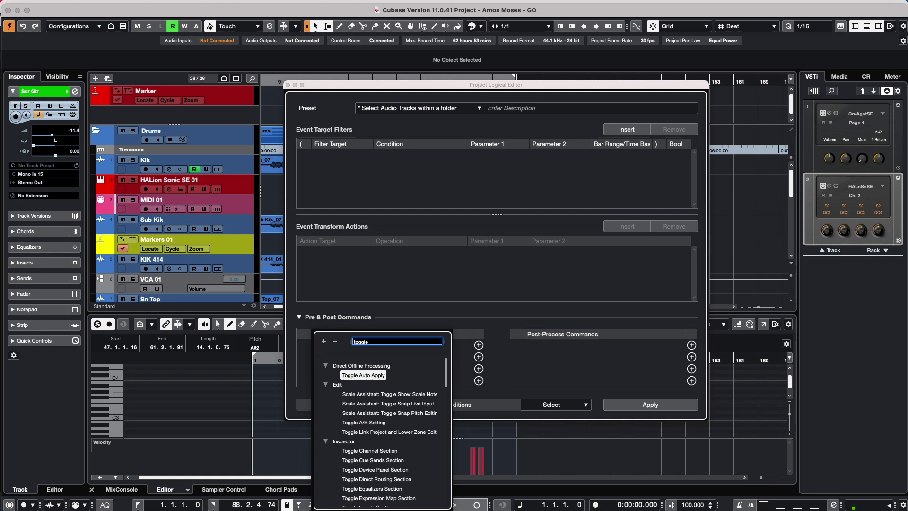
{"action": "type", "text": " sele"}
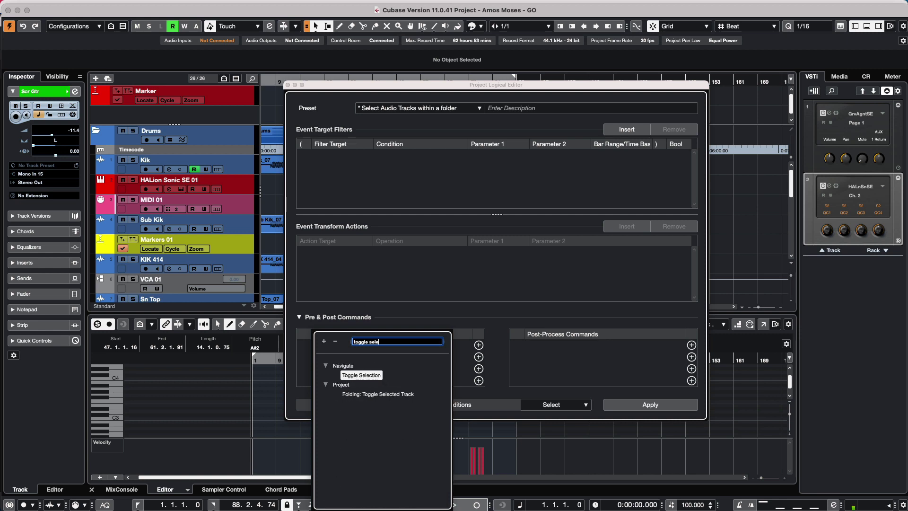
{"action": "double_click", "coordinate": [392, 395]}
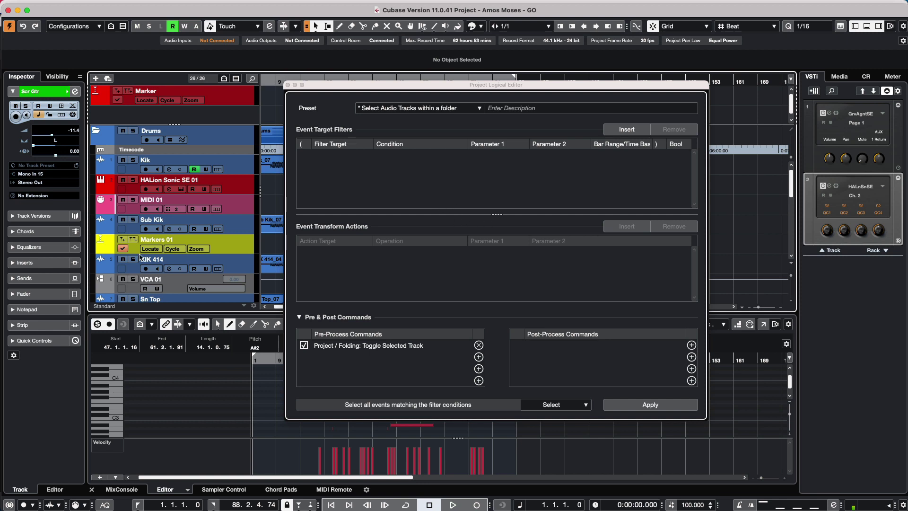
{"action": "left_click", "coordinate": [554, 405]}
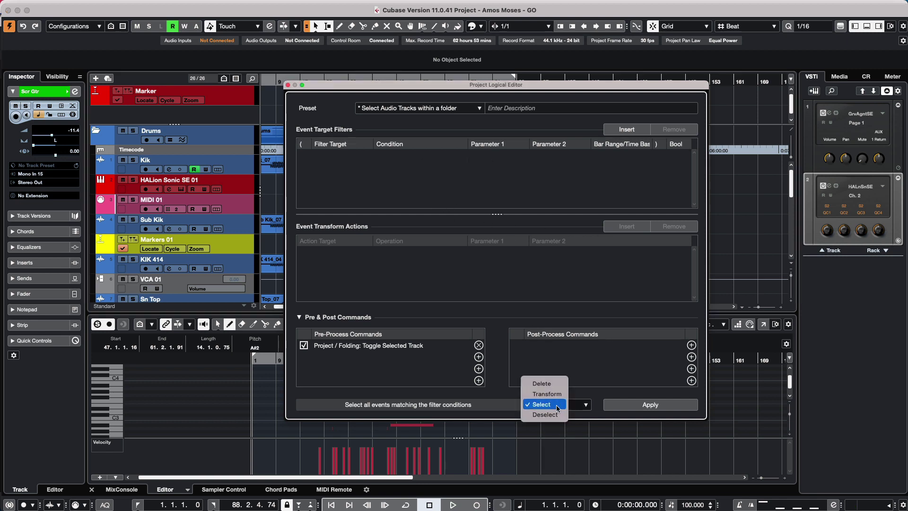
{"action": "left_click", "coordinate": [558, 408]}
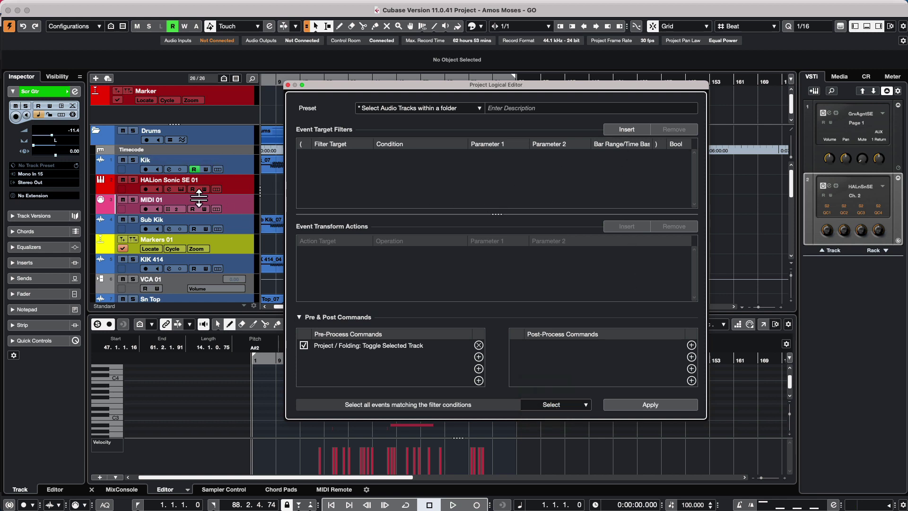
Step: Insert an event filter line reading Media Type is Equal Audio
{"action": "left_click", "coordinate": [627, 130]}
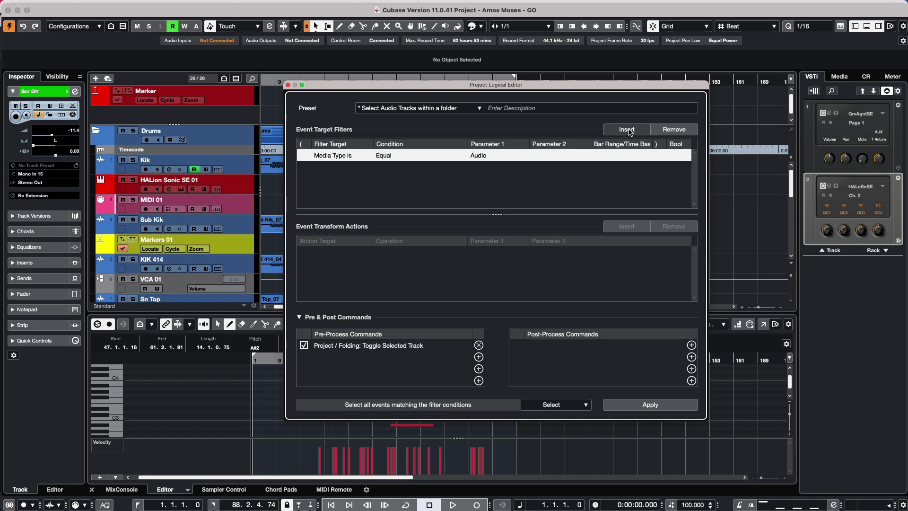
{"action": "left_click", "coordinate": [340, 155]}
{"action": "left_click", "coordinate": [478, 155]}
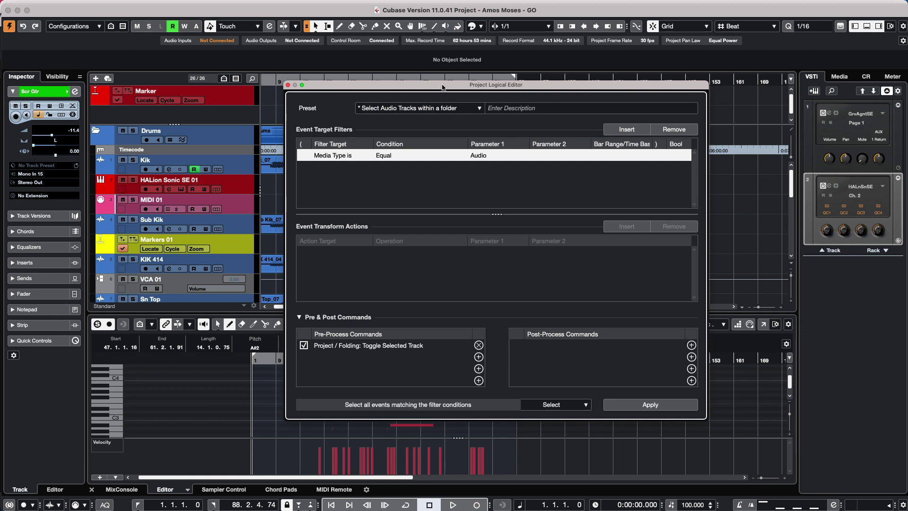
{"action": "left_click_drag", "start_coordinate": [442, 87], "coordinate": [557, 85]}
{"action": "scroll", "coordinate": [367, 184], "scroll_direction": "down", "scroll_amount": 1}
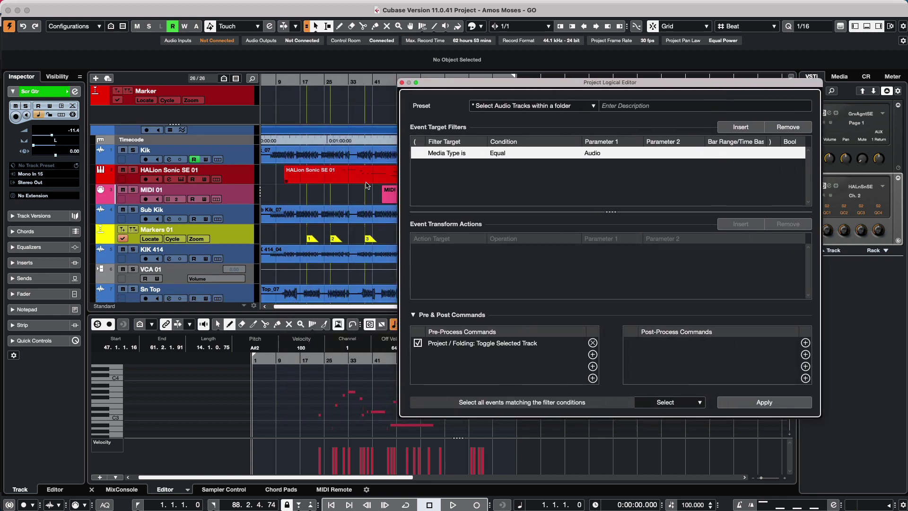
{"action": "scroll", "coordinate": [367, 185], "scroll_direction": "down", "scroll_amount": 8}
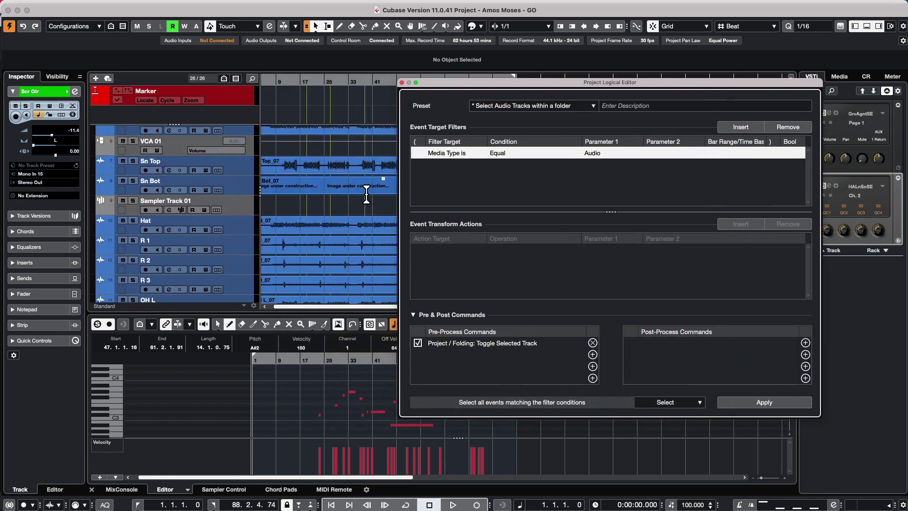
{"action": "scroll", "coordinate": [366, 194], "scroll_direction": "up", "scroll_amount": 9}
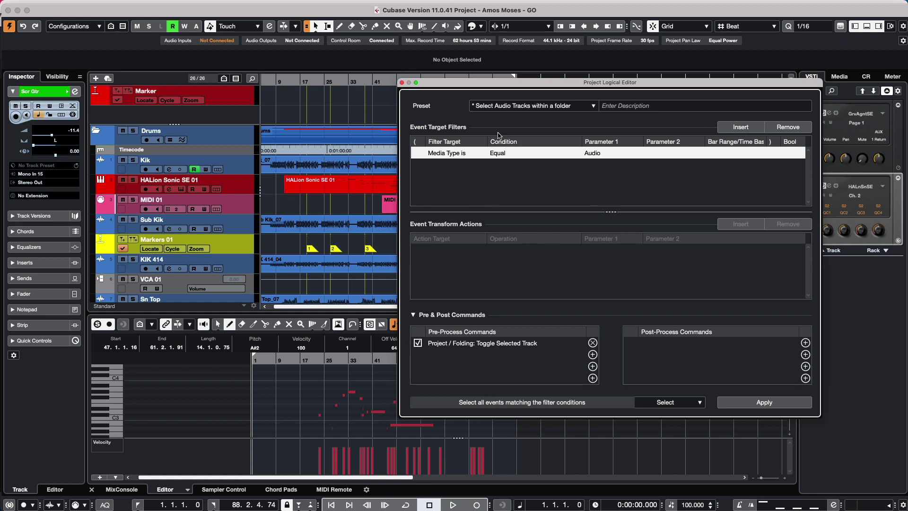
Step: Add a Property Is Set filter for Parent Object Is Selected, then select the Drums folder track
{"action": "left_click", "coordinate": [751, 128]}
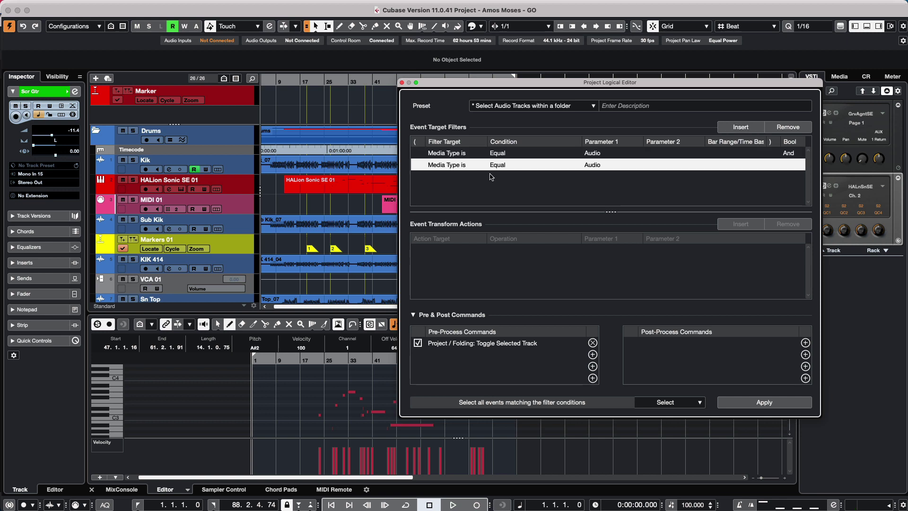
{"action": "left_click", "coordinate": [462, 166]}
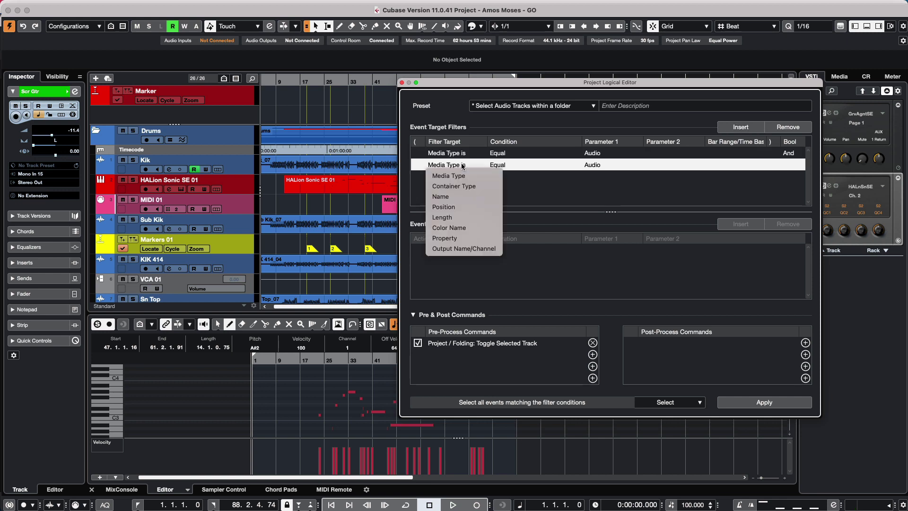
{"action": "left_click", "coordinate": [462, 238]}
{"action": "left_click", "coordinate": [501, 165]}
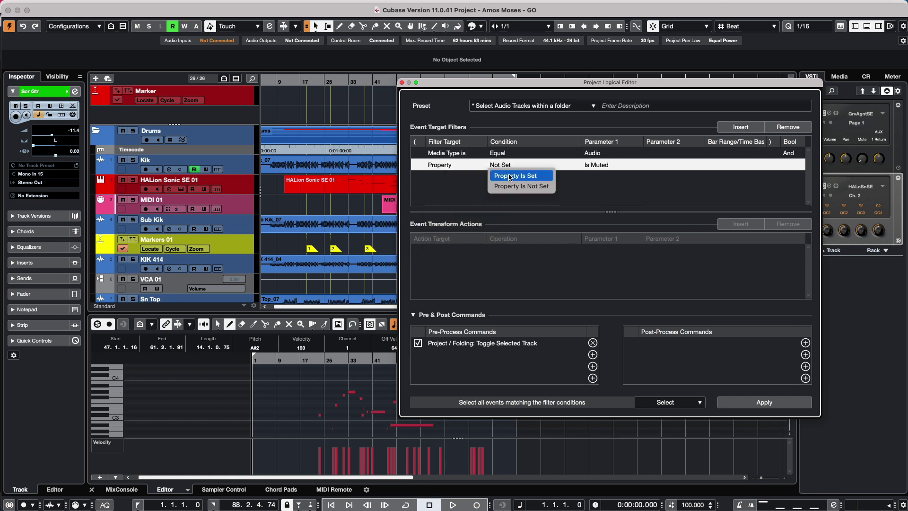
{"action": "key", "text": "Return"}
{"action": "left_click", "coordinate": [608, 165]}
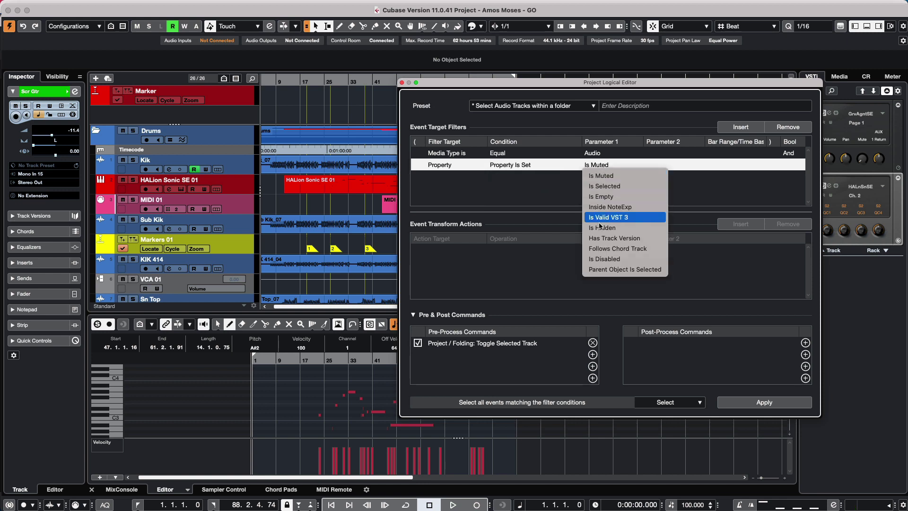
{"action": "left_click", "coordinate": [644, 270]}
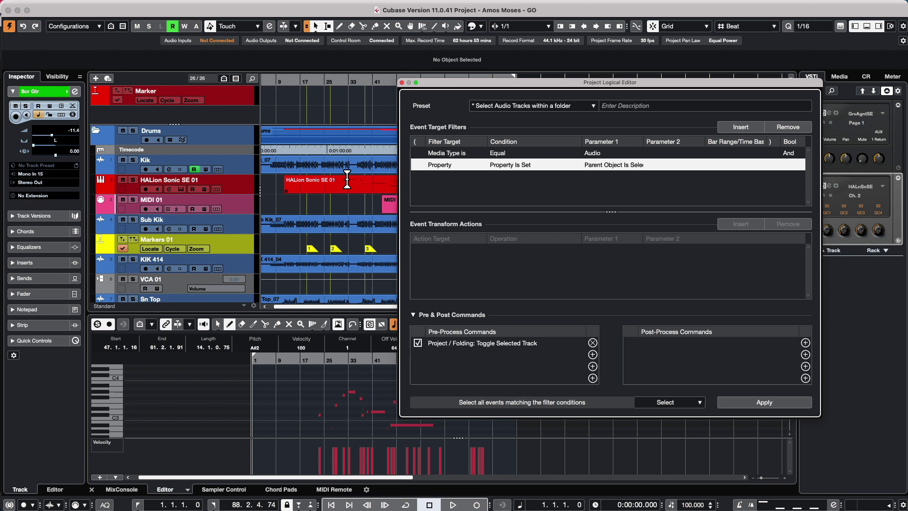
{"action": "left_click", "coordinate": [219, 137]}
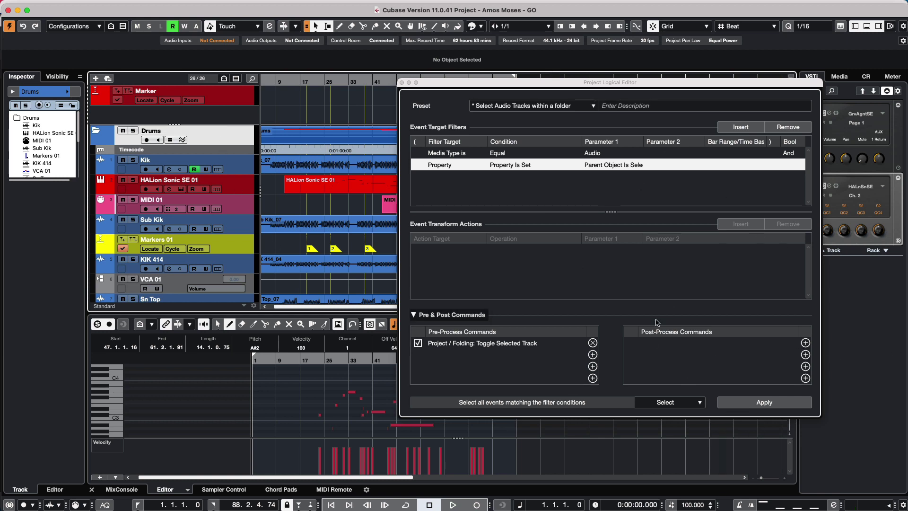
Step: Add Edit > Select All on Tracks and Direct Offline Processing as post-process commands
{"action": "left_click", "coordinate": [805, 342]}
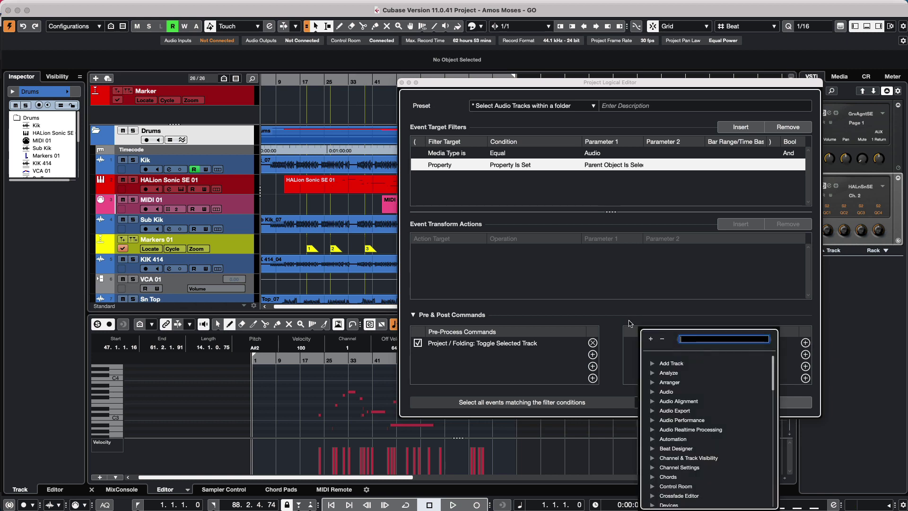
{"action": "type", "text": "sele"}
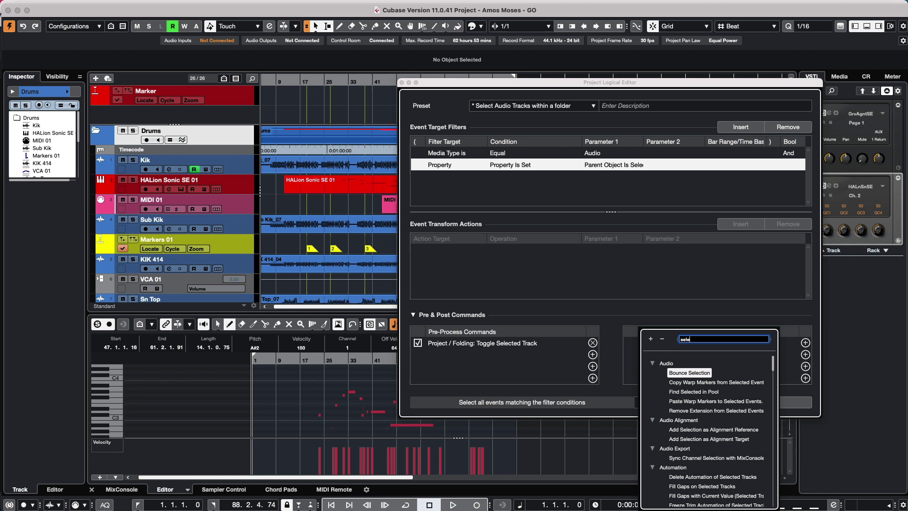
{"action": "type", "text": "ct al"}
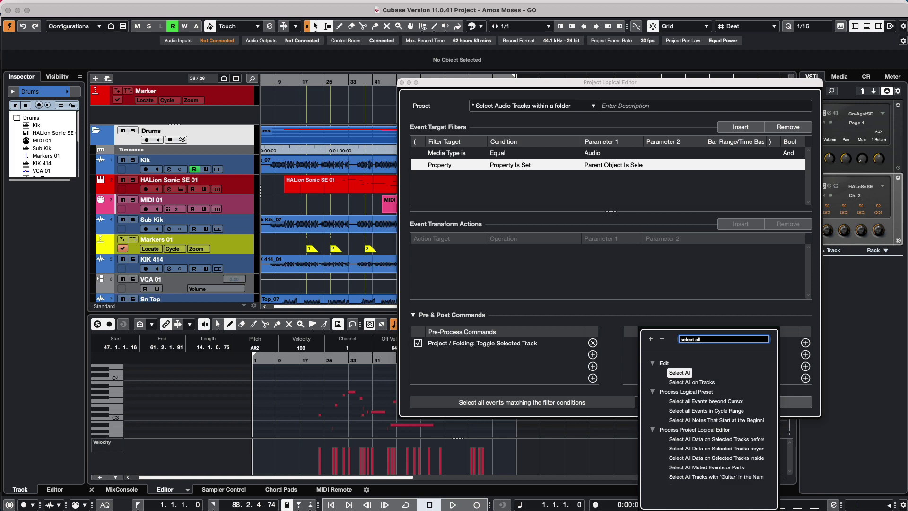
{"action": "type", "text": "l"}
{"action": "double_click", "coordinate": [708, 383]}
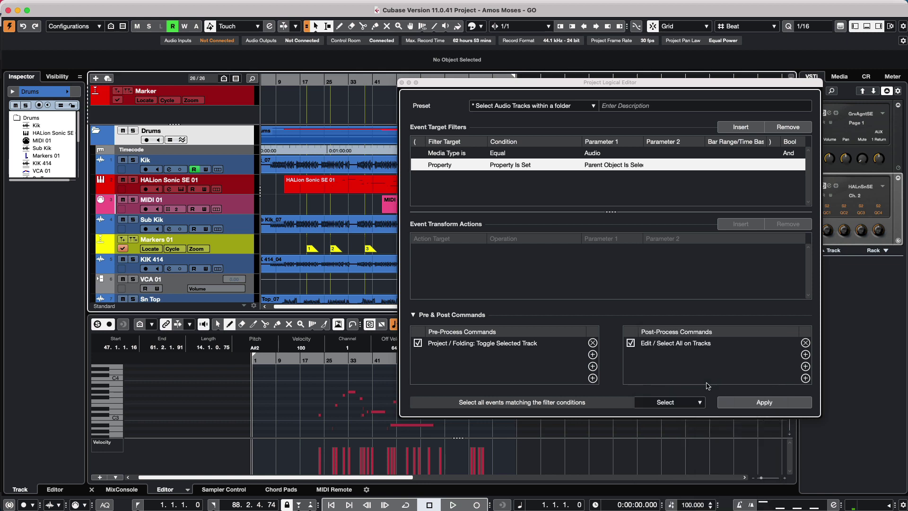
{"action": "left_click", "coordinate": [805, 355]}
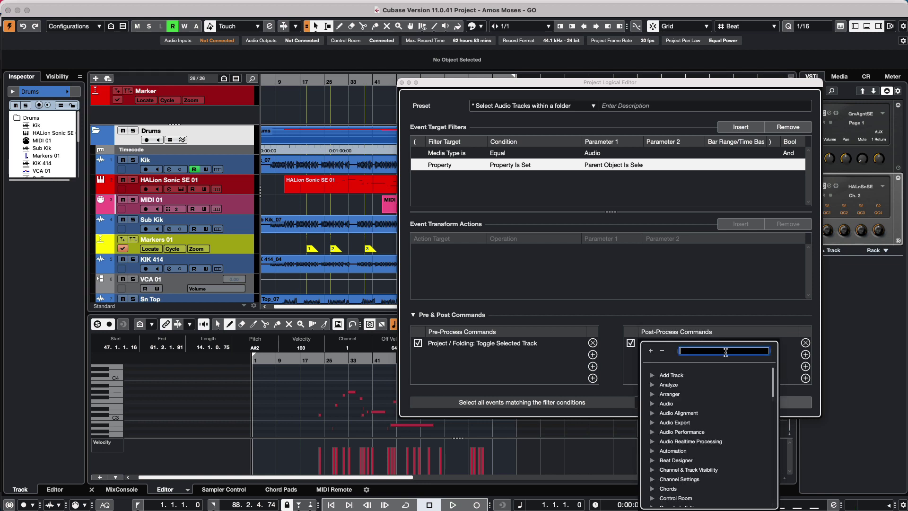
{"action": "type", "text": "dire"}
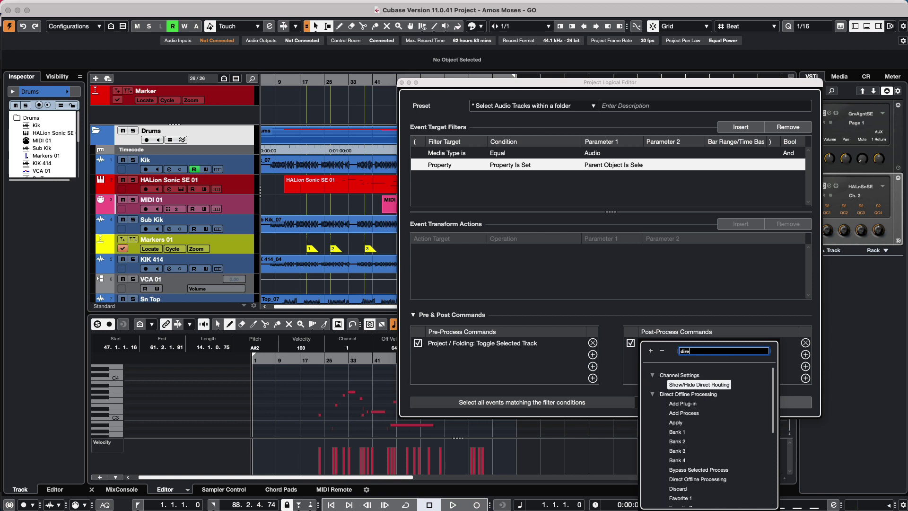
{"action": "type", "text": "ct offl"}
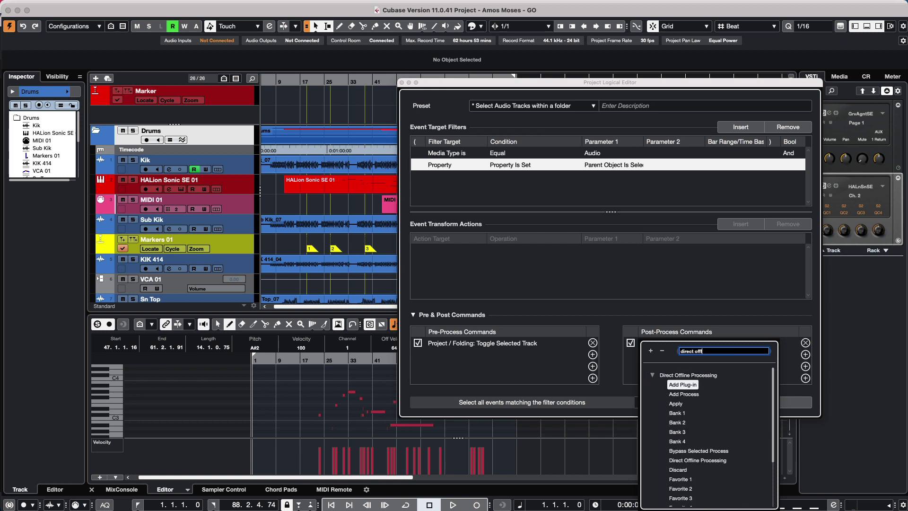
{"action": "type", "text": "ine"}
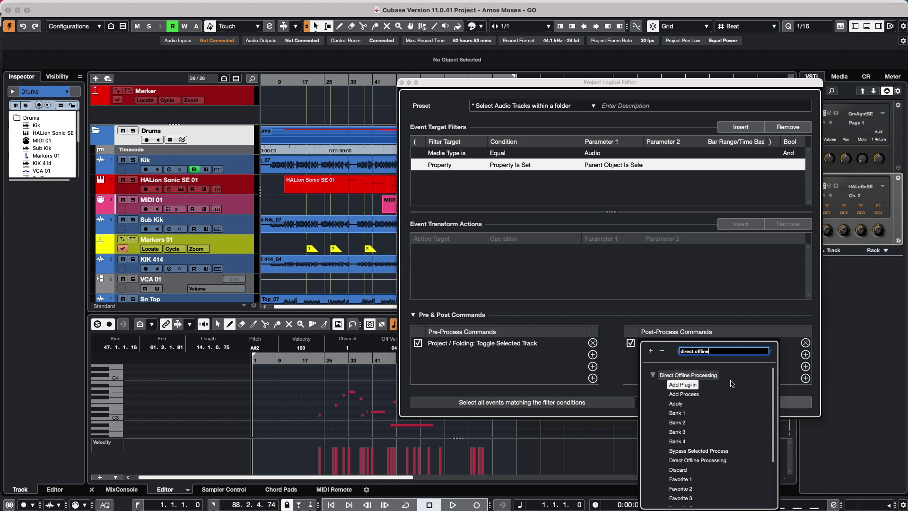
{"action": "left_click", "coordinate": [697, 460]}
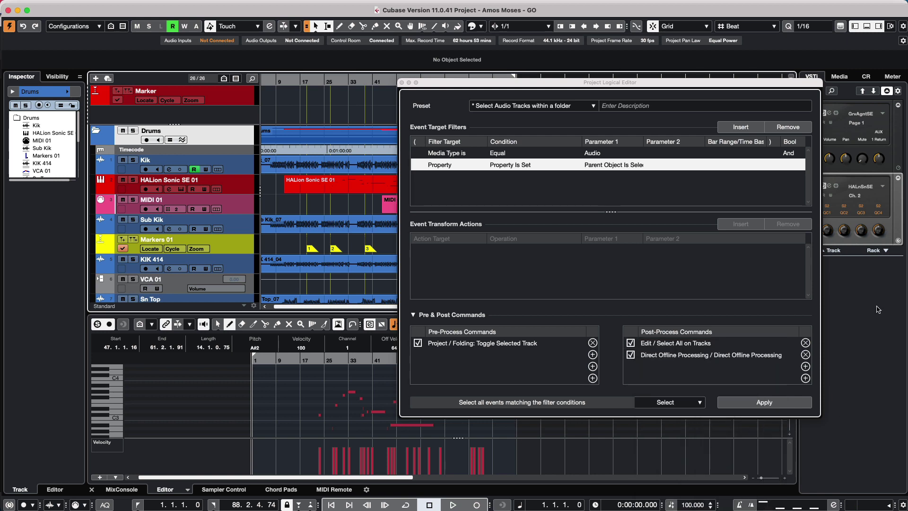
Step: Collapse the Drums folder, then select the Dbs Scr gtr track and the Drums folder track
{"action": "left_click", "coordinate": [97, 131]}
{"action": "left_click", "coordinate": [244, 203]}
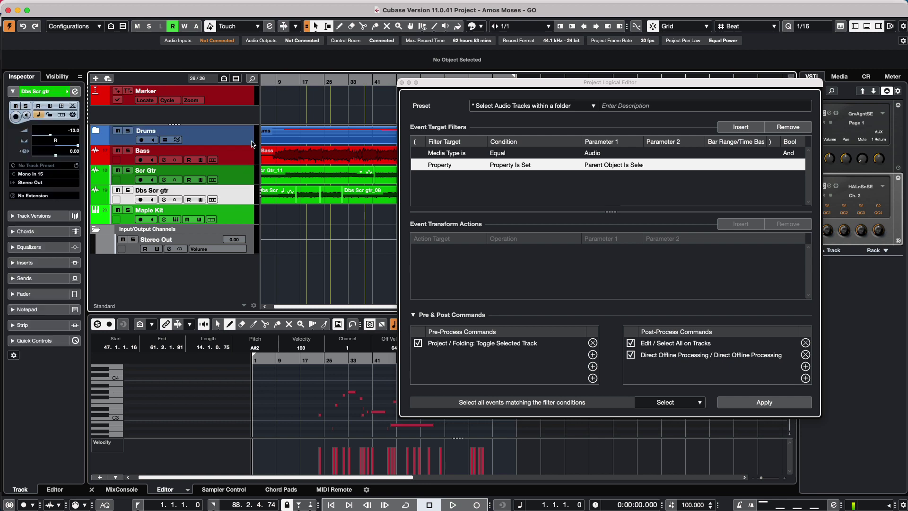
{"action": "left_click", "coordinate": [237, 132]}
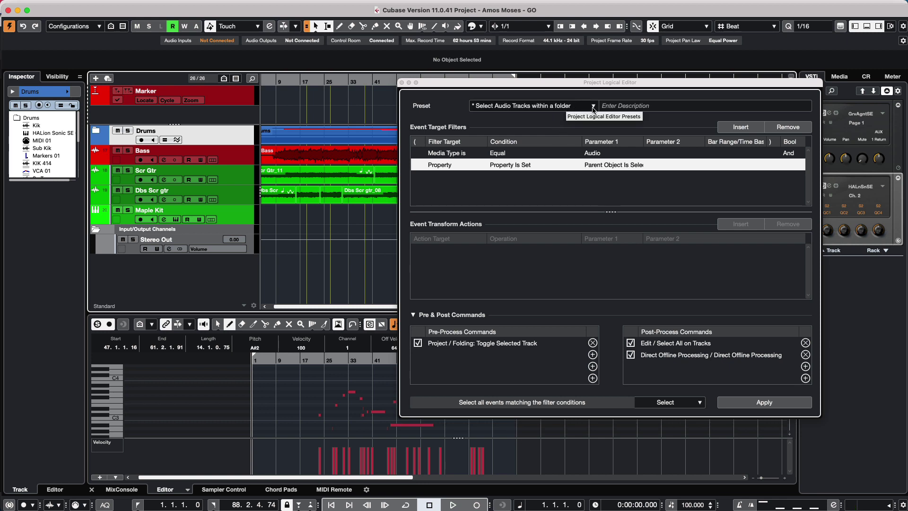
Step: Save the current settings as a new preset named 'DOP on audio within folder'
{"action": "left_click", "coordinate": [579, 110]}
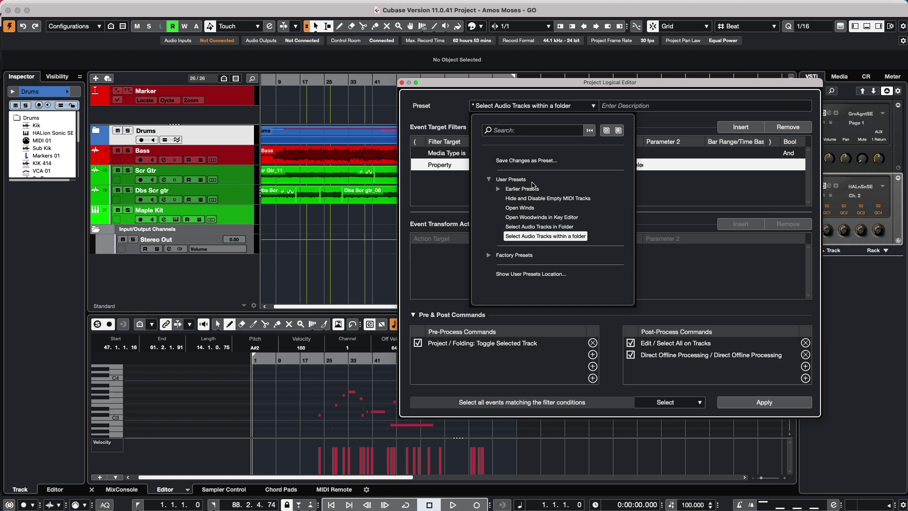
{"action": "left_click", "coordinate": [540, 160]}
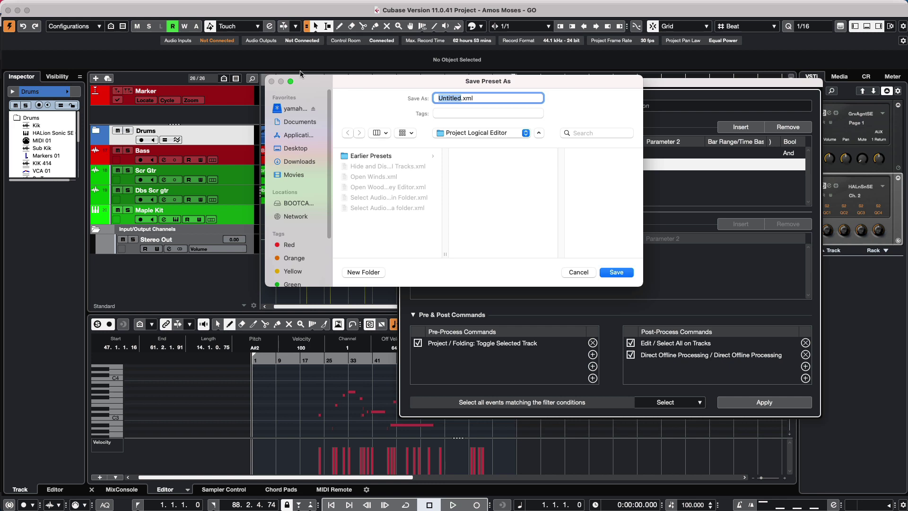
{"action": "type", "text": "DOP on audio within folder"}
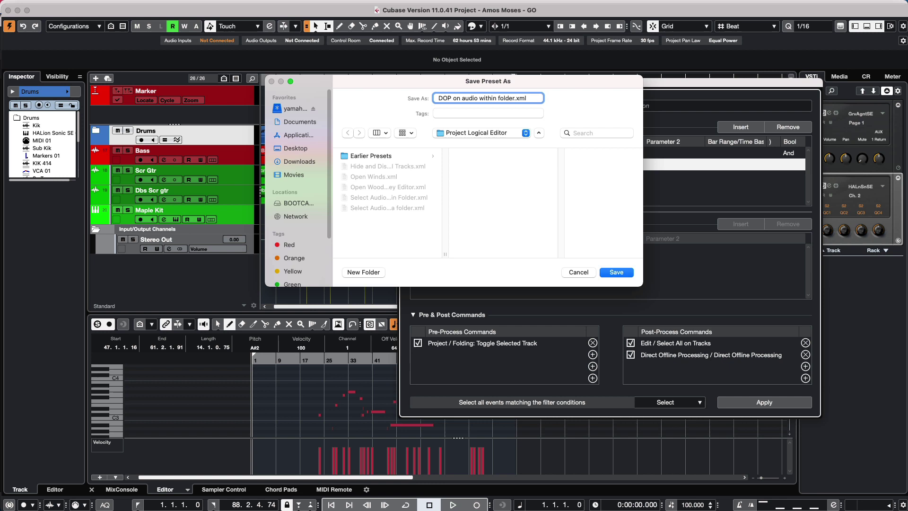
{"action": "key", "text": "Return"}
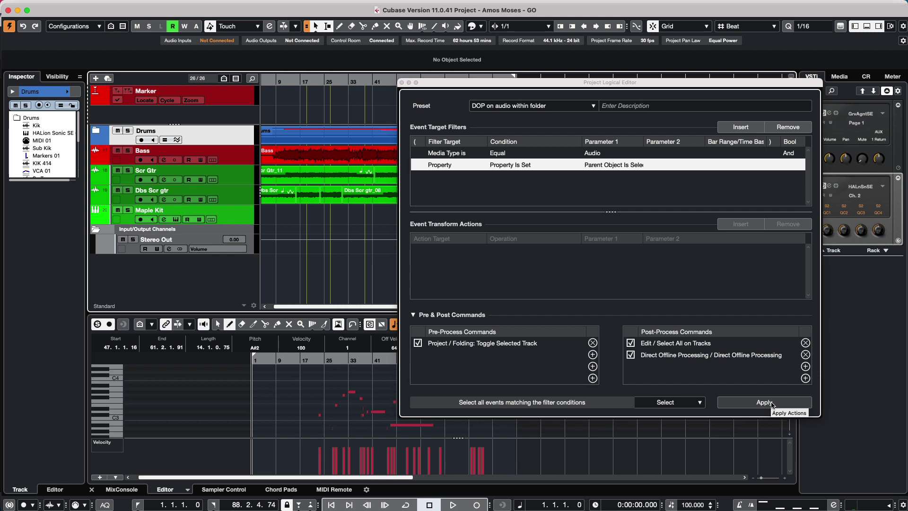
Step: Apply the preset and add the Magneto II offline plug-in to the 11 selected audio events
{"action": "left_click", "coordinate": [771, 402]}
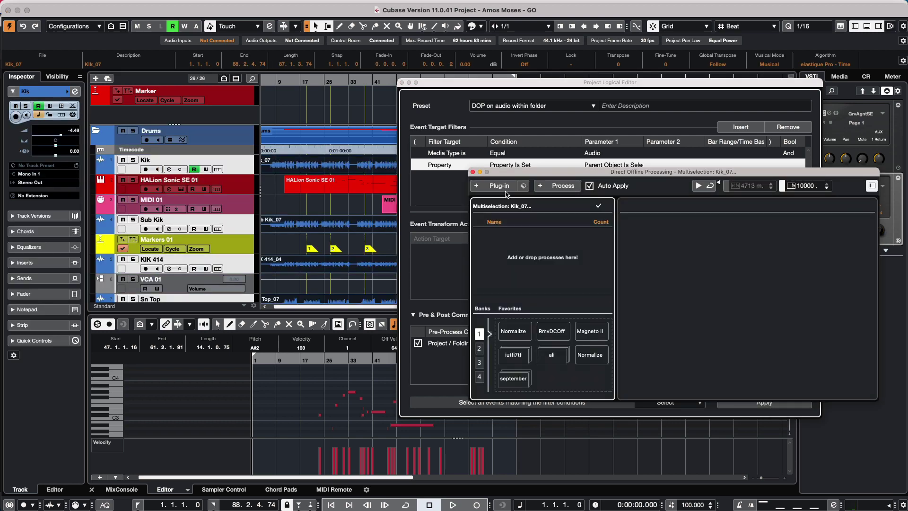
{"action": "left_click", "coordinate": [502, 187]}
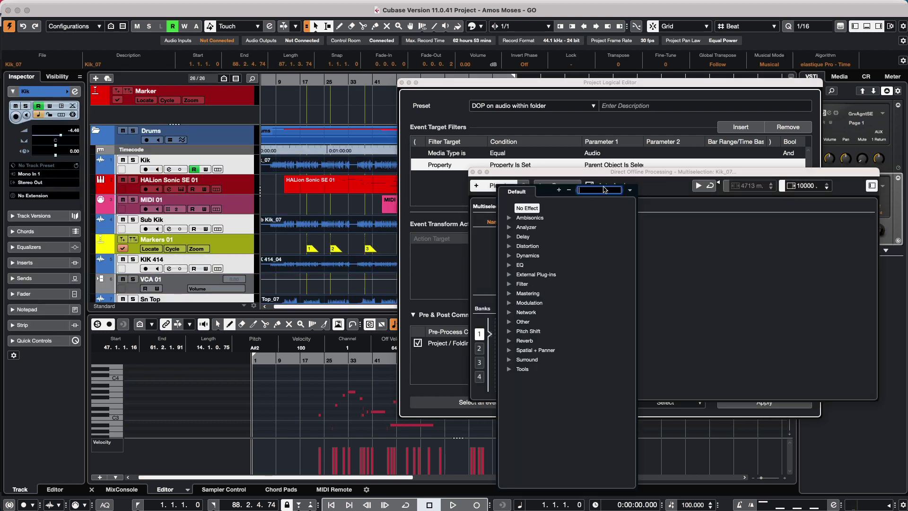
{"action": "type", "text": "magn"}
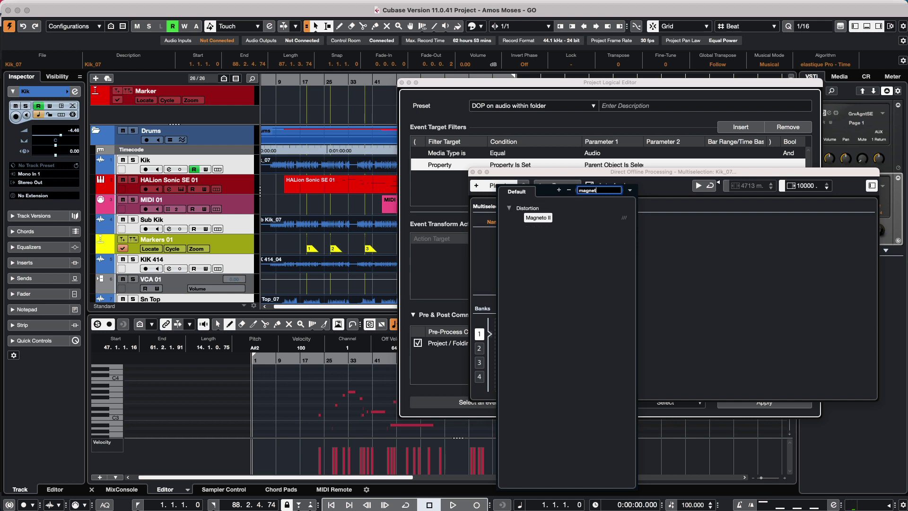
{"action": "type", "text": "et"}
{"action": "left_click", "coordinate": [534, 217]}
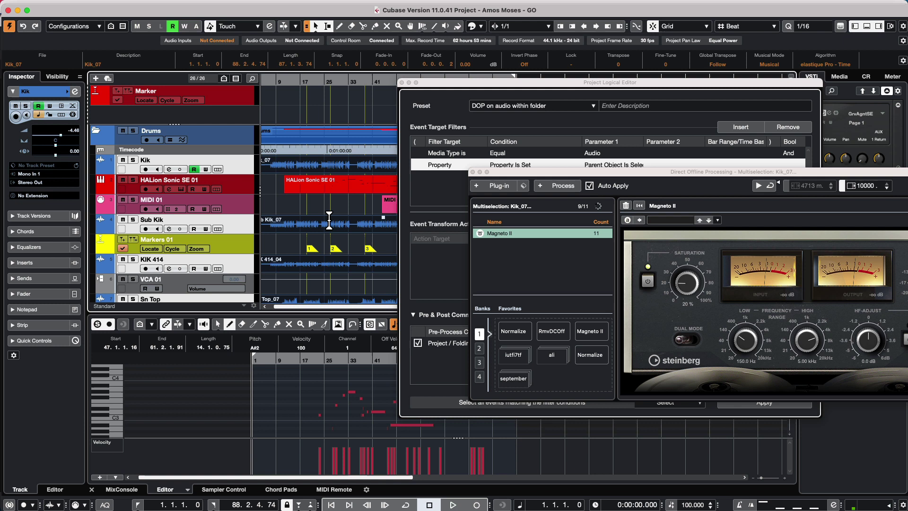
Step: Scroll the track list while Magneto II processing finishes on all 11 events
{"action": "scroll", "coordinate": [329, 219], "scroll_direction": "down", "scroll_amount": 3}
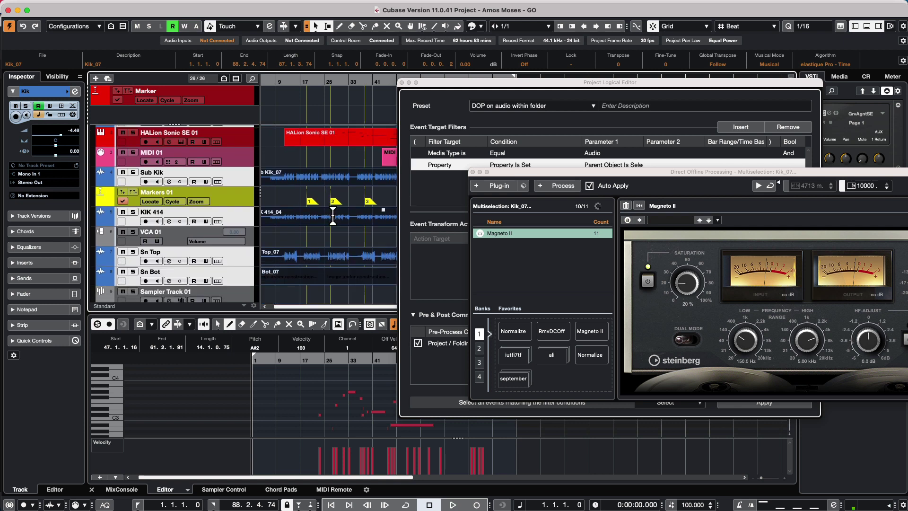
{"action": "scroll", "coordinate": [333, 215], "scroll_direction": "down", "scroll_amount": 2}
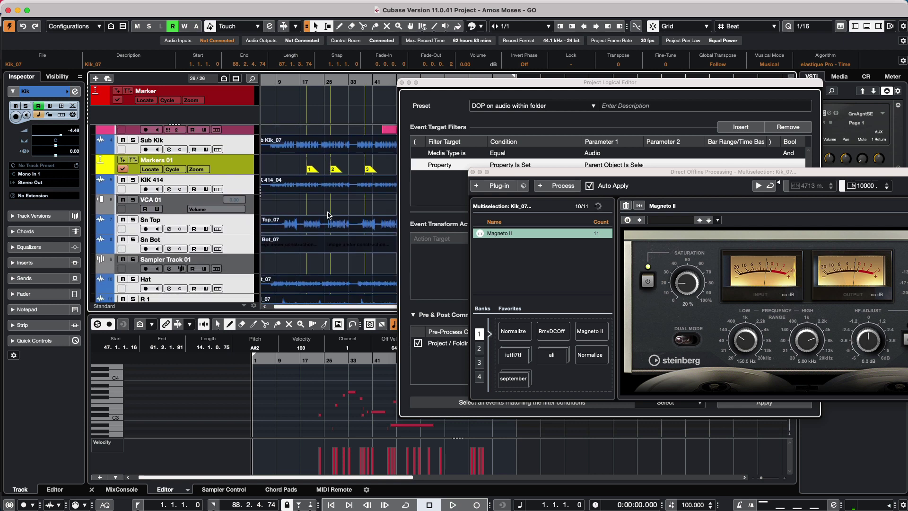
{"action": "scroll", "coordinate": [330, 215], "scroll_direction": "up", "scroll_amount": 1}
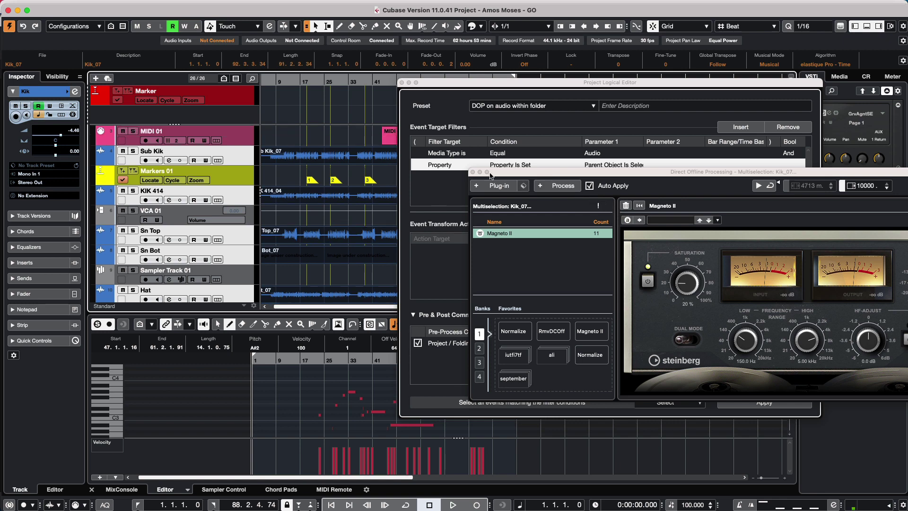
Step: Close the Direct Offline Processing window and the Project Logical Editor, returning to the Drums folder
{"action": "left_click", "coordinate": [472, 172]}
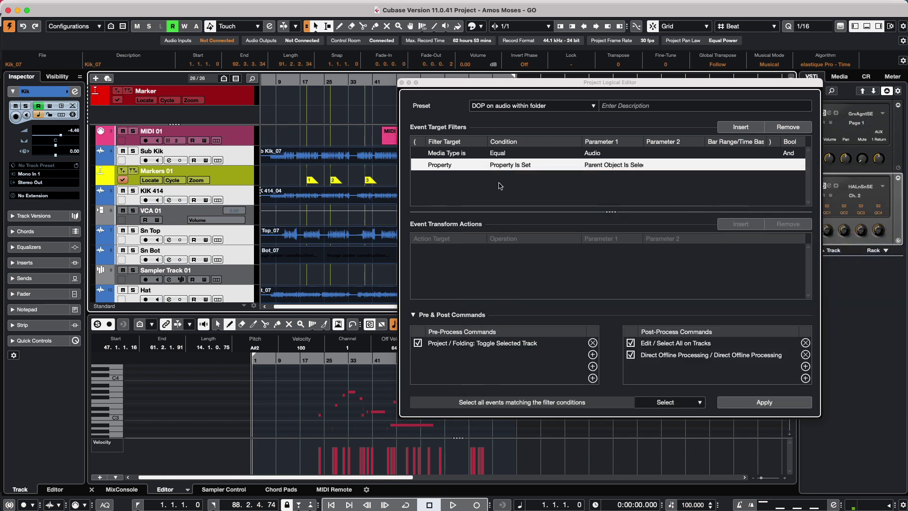
{"action": "scroll", "coordinate": [239, 178], "scroll_direction": "up", "scroll_amount": 5}
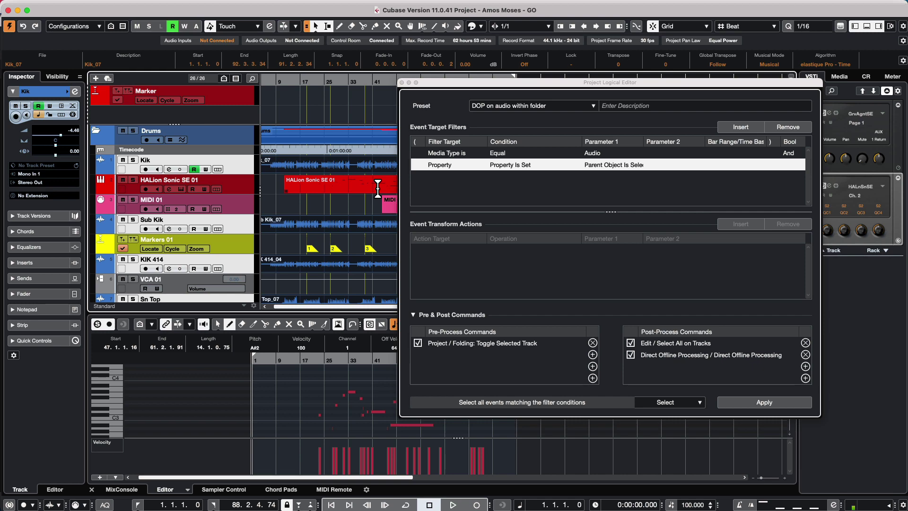
{"action": "left_click", "coordinate": [402, 83]}
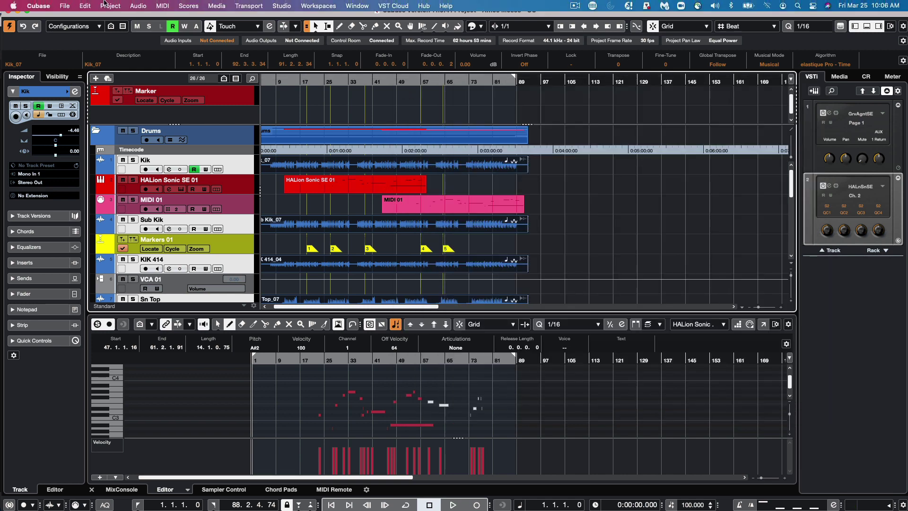
Step: Show the Apply Project Logical Presets list with Earlier Presets collapsed to reveal 'DOP on audio within folder'
{"action": "left_click", "coordinate": [108, 6]}
{"action": "mouse_move", "coordinate": [116, 182]}
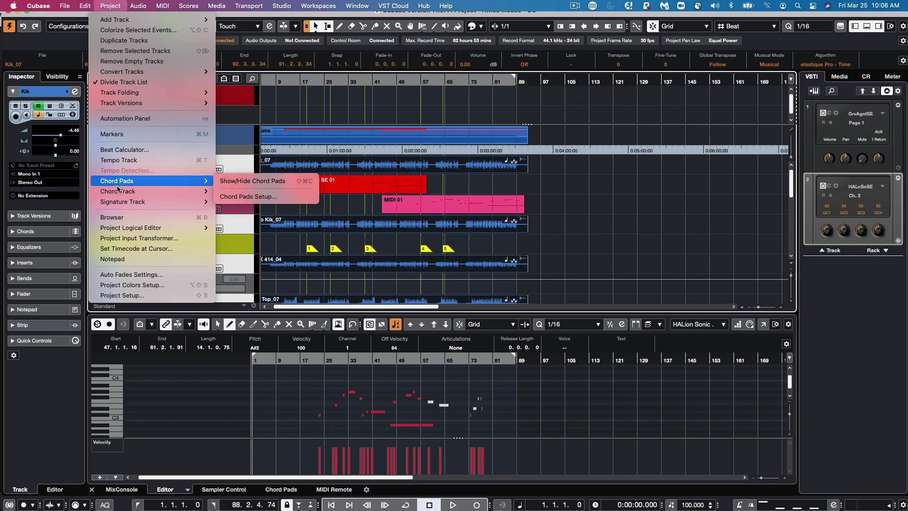
{"action": "mouse_move", "coordinate": [127, 229]}
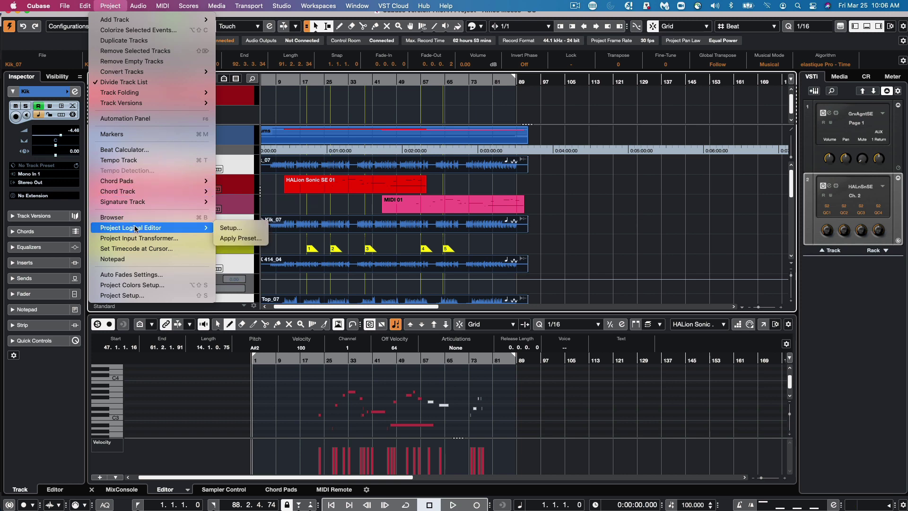
{"action": "left_click", "coordinate": [240, 238]}
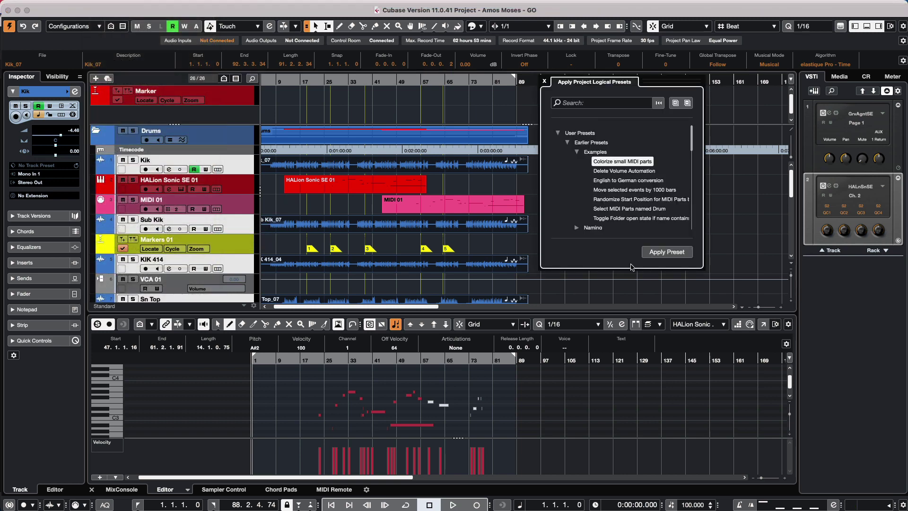
{"action": "left_click", "coordinate": [568, 142]}
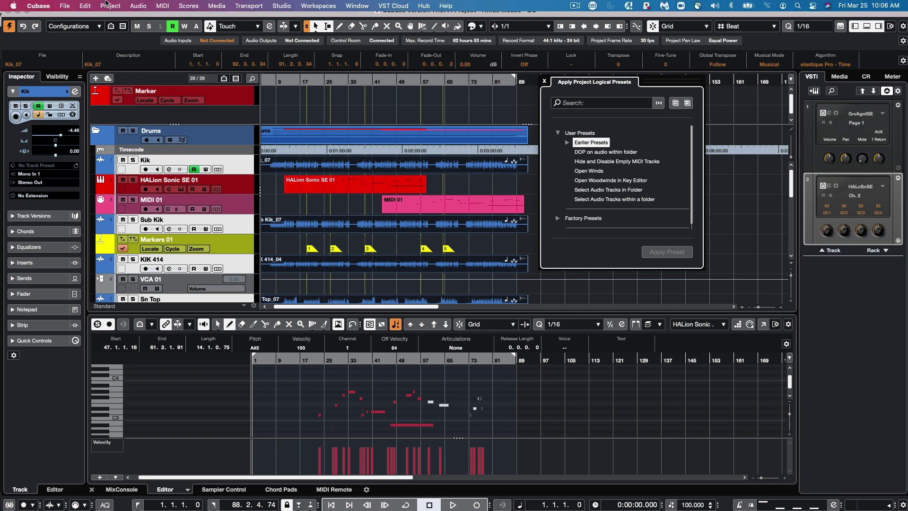
{"action": "left_click", "coordinate": [110, 5]}
Step: Reopen the Project Logical Editor setup showing the 'DOP on audio within folder' preset
{"action": "left_click", "coordinate": [246, 227]}
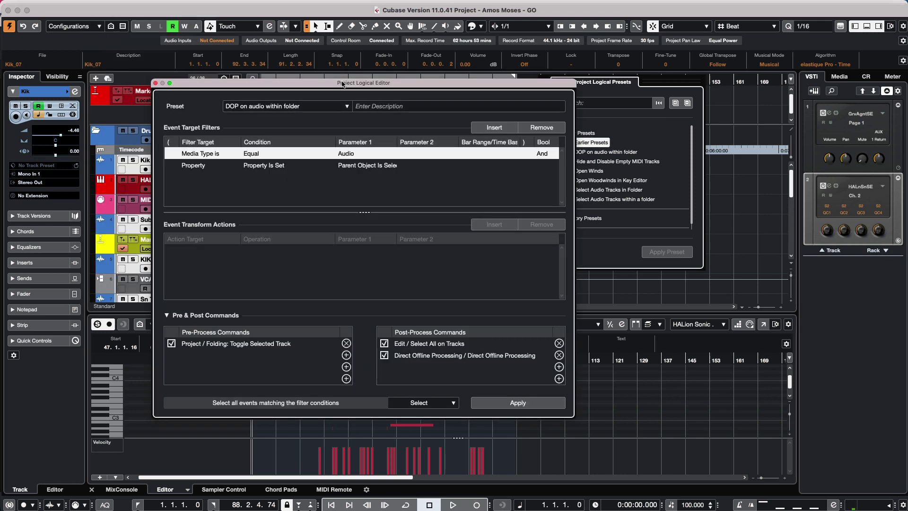